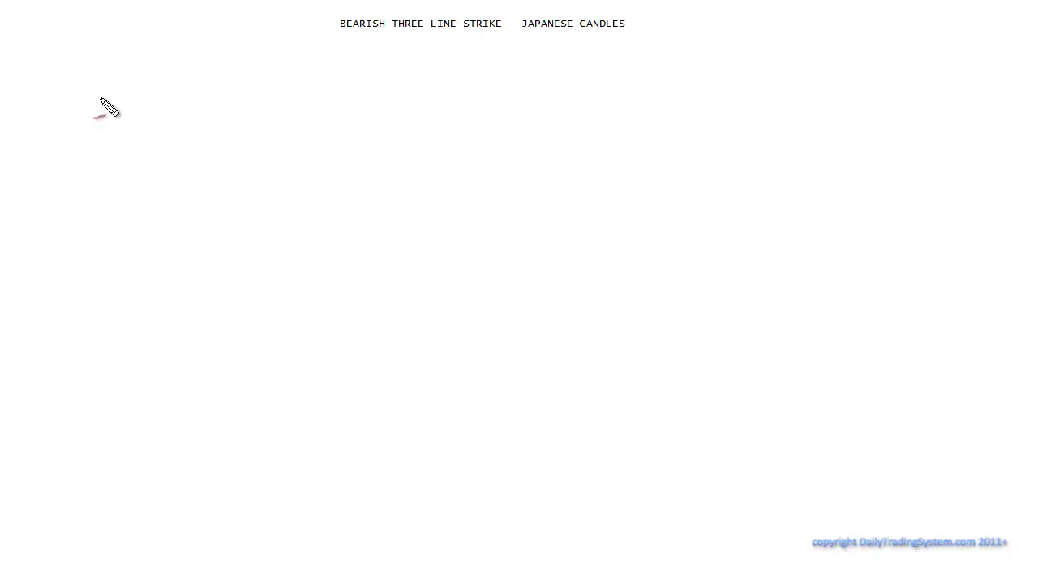
- Sketch three falling red candles and a tall blue candle on the whiteboard
mouse_move(100, 98)
mouse_down()
mouse_move(98, 116)
mouse_move(139, 167)
mouse_up()
mouse_move(155, 184)
mouse_down()
mouse_move(178, 229)
mouse_move(191, 202)
mouse_move(199, 230)
mouse_move(204, 201)
mouse_up()
mouse_move(207, 213)
mouse_down()
mouse_move(221, 231)
mouse_move(204, 260)
mouse_move(222, 248)
mouse_move(227, 257)
mouse_move(202, 260)
mouse_move(250, 259)
mouse_move(228, 280)
mouse_move(256, 282)
mouse_up()
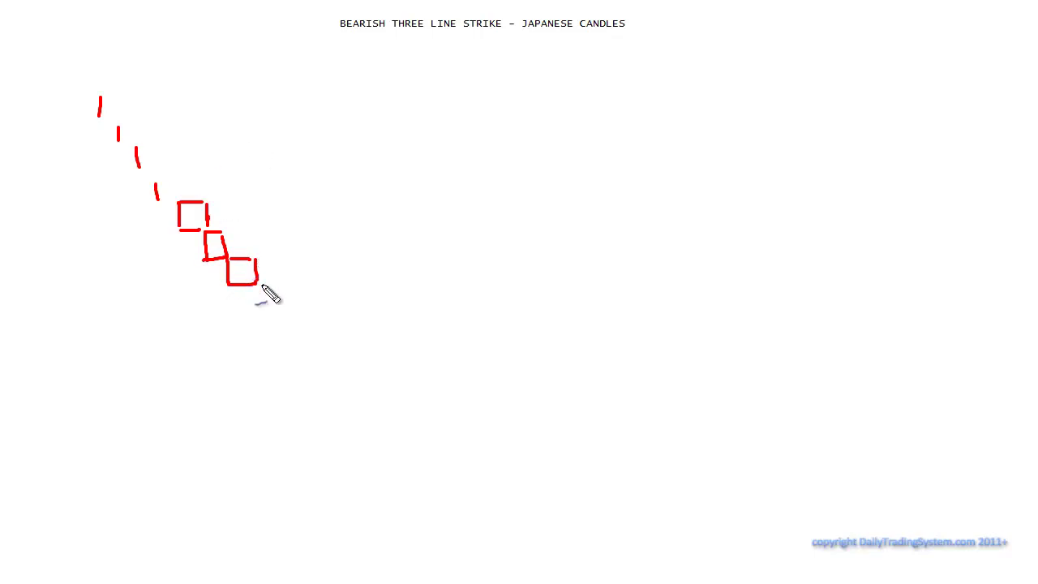
mouse_move(261, 284)
mouse_down()
mouse_move(294, 285)
mouse_move(265, 204)
mouse_move(308, 204)
mouse_move(301, 286)
mouse_move(292, 286)
mouse_up()
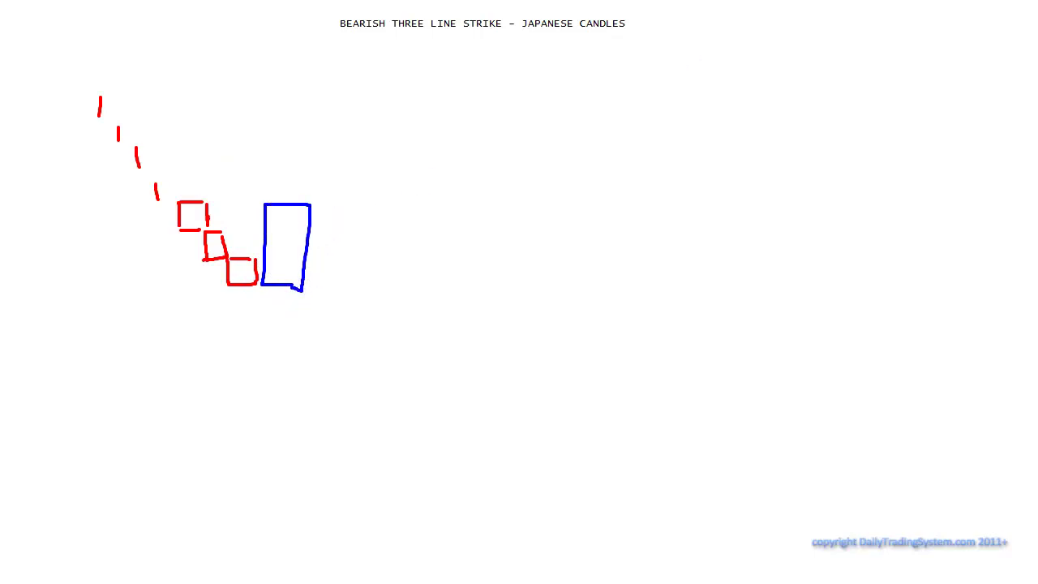
mouse_move(321, 209)
mouse_down()
mouse_move(334, 209)
mouse_move(322, 229)
mouse_move(340, 229)
mouse_up()
drag(340, 213, 341, 229)
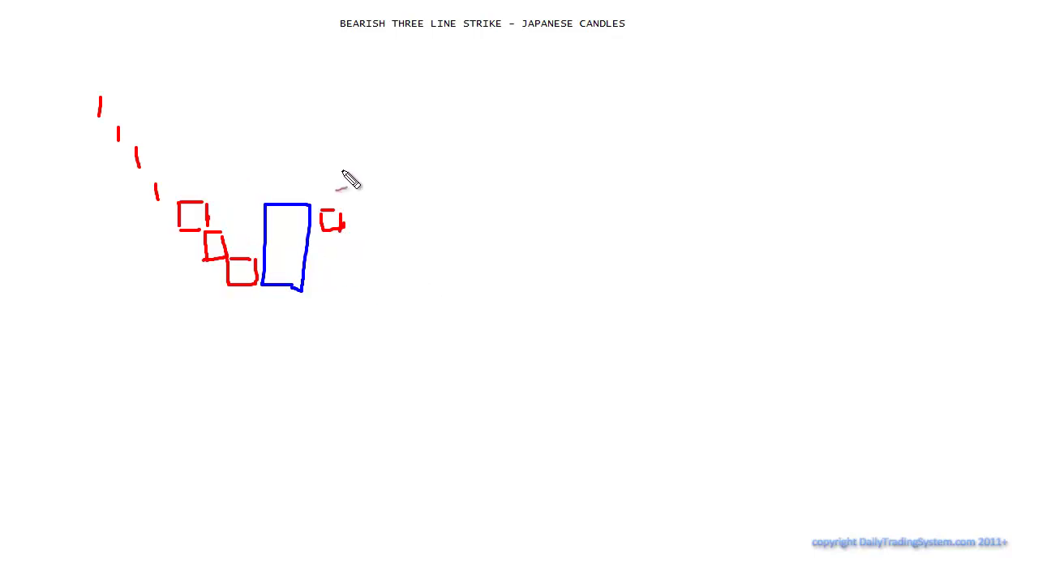
- Circle the candles, add more small red candles to the right, then wipe the ink
mouse_move(166, 181)
mouse_down()
mouse_move(329, 195)
mouse_move(315, 289)
mouse_move(221, 290)
mouse_move(173, 178)
mouse_up()
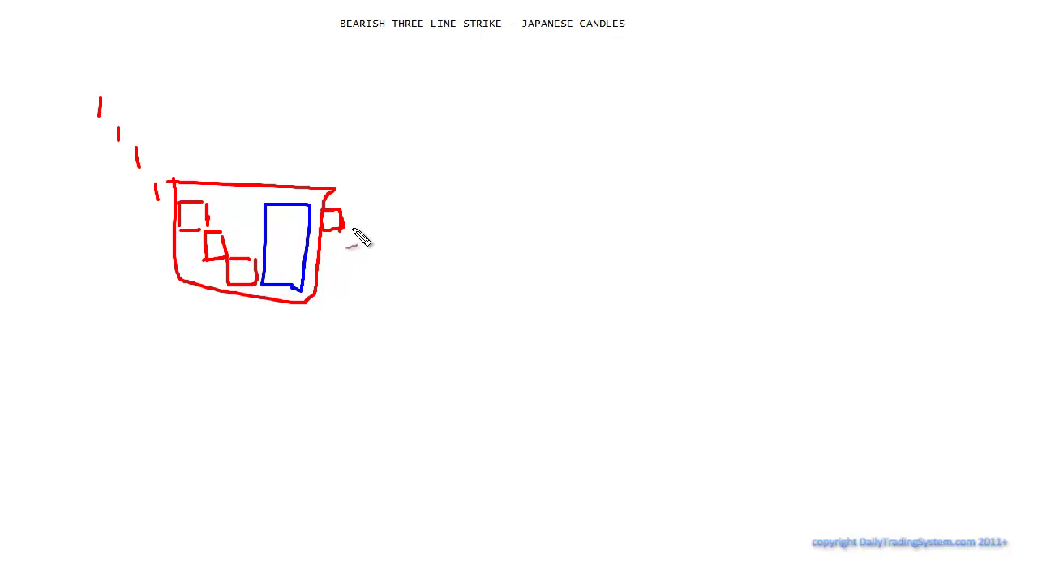
mouse_move(359, 229)
mouse_down()
mouse_move(353, 236)
mouse_move(371, 241)
mouse_move(371, 231)
mouse_move(382, 264)
mouse_move(395, 253)
mouse_move(412, 306)
mouse_up()
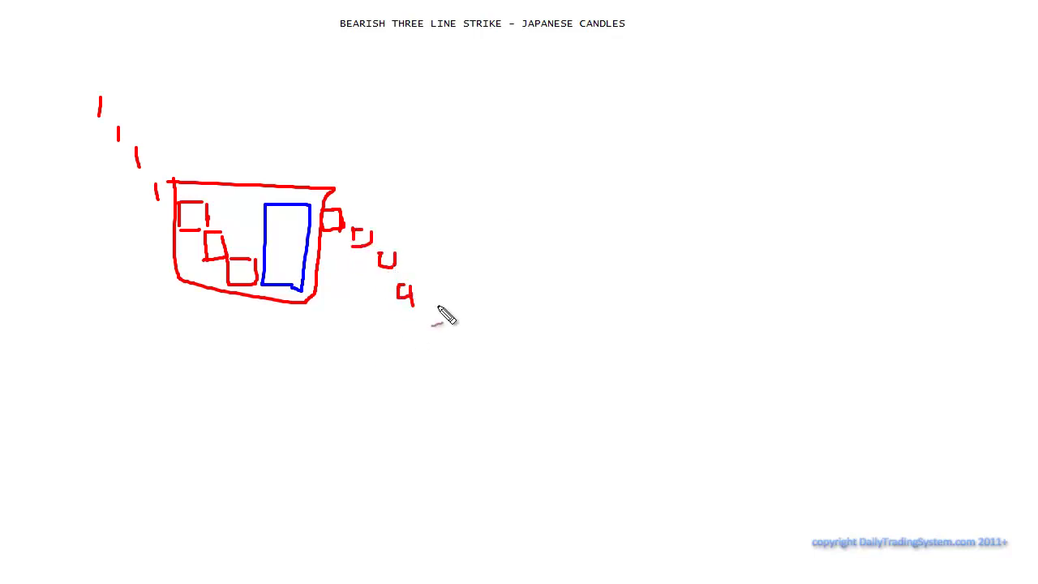
key(Escape)
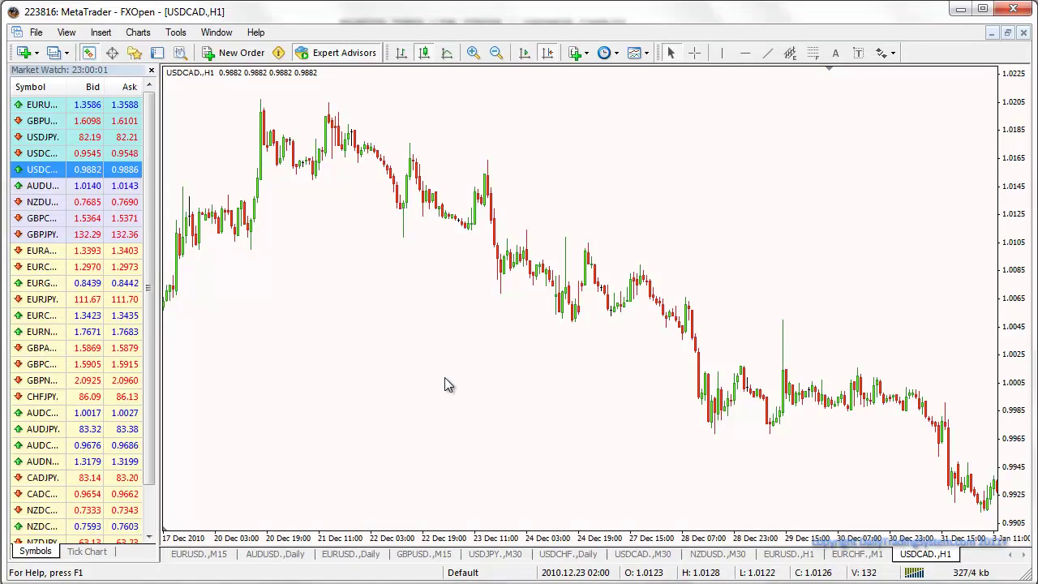
- Scroll the USDCAD H1 chart forward through January toward 1 Feb, then switch to GBPUSD H1
scroll(407, 363, right, 5)
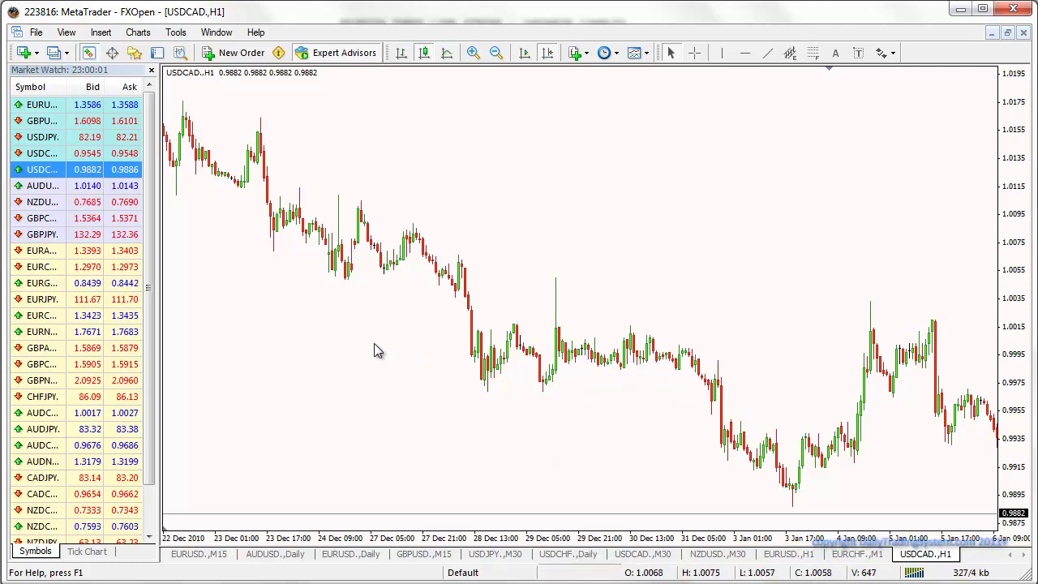
drag(713, 324, 475, 324)
drag(620, 314, 553, 310)
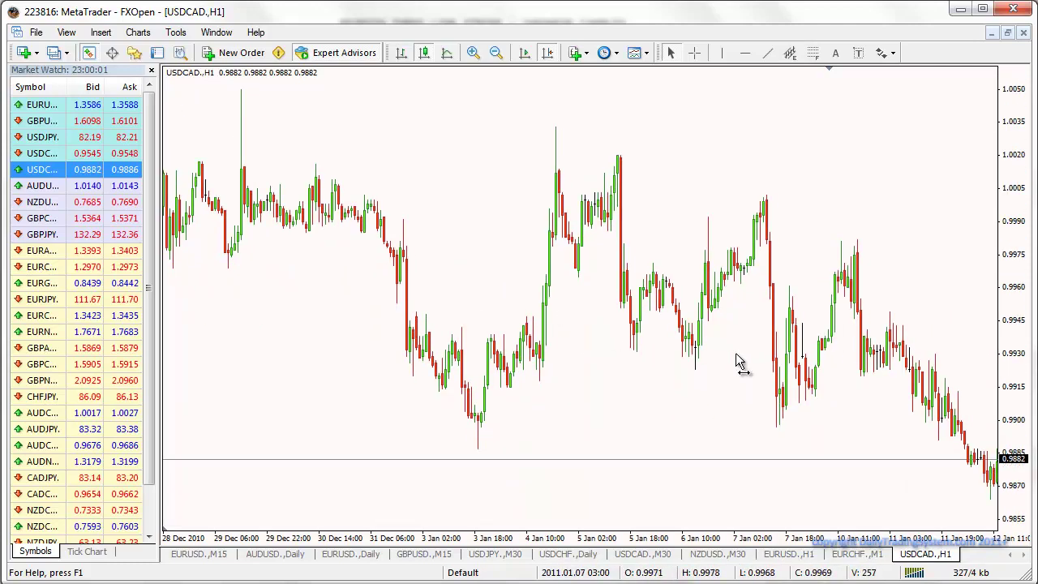
drag(738, 360, 421, 354)
drag(764, 322, 638, 316)
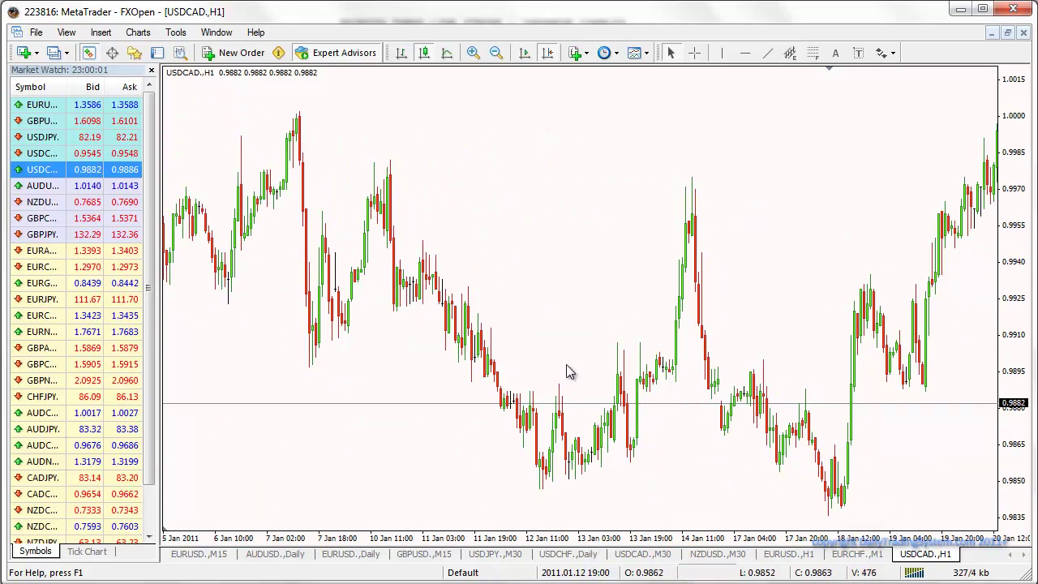
drag(592, 382, 381, 382)
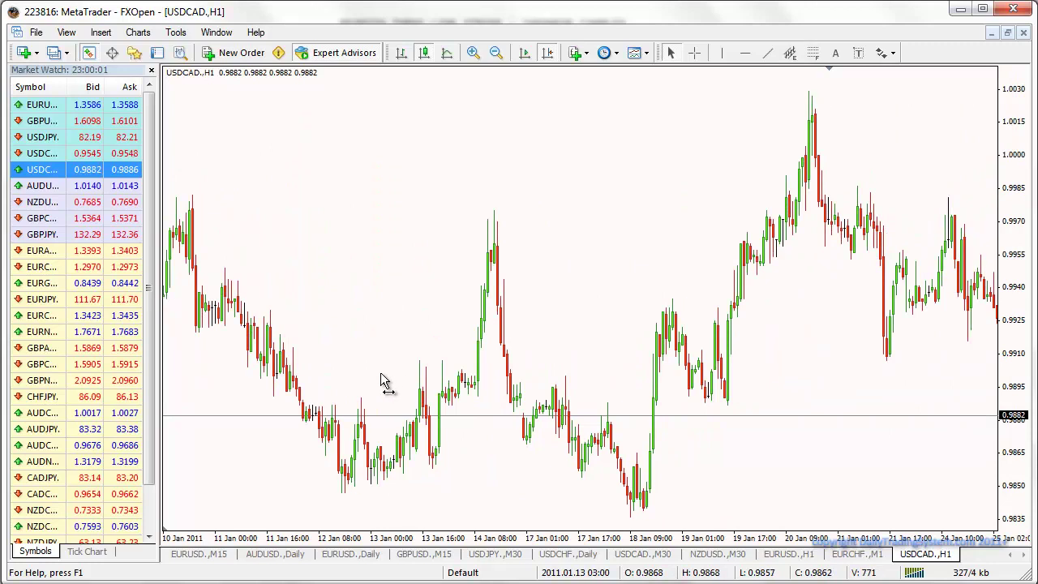
drag(609, 348, 458, 342)
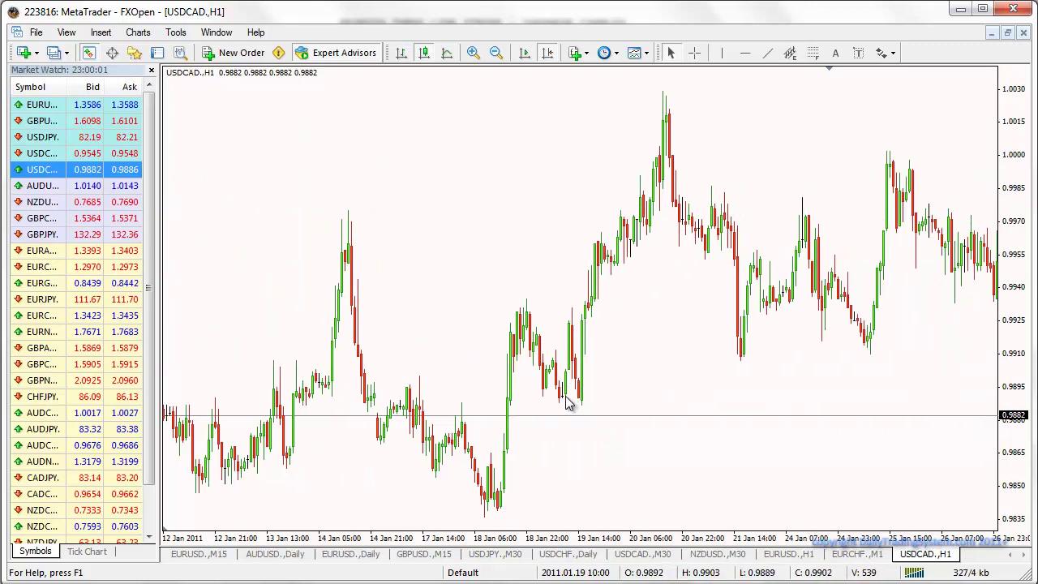
drag(710, 351, 415, 351)
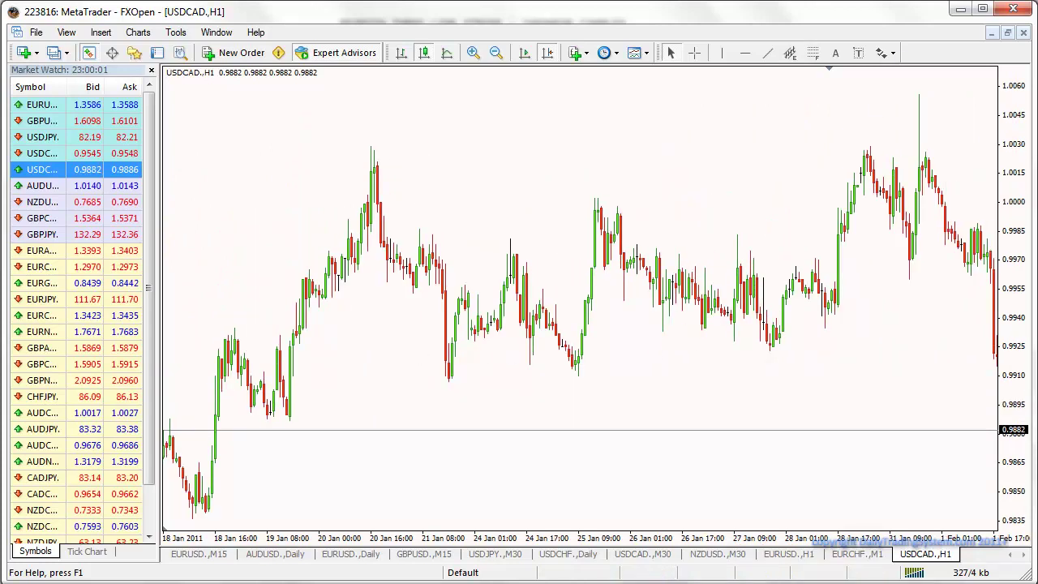
drag(41, 120, 292, 227)
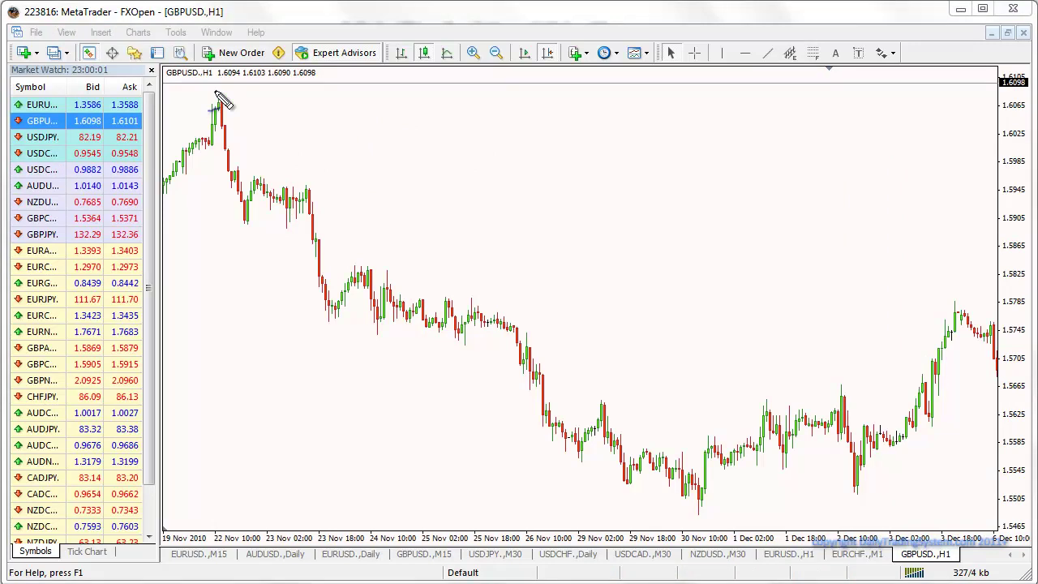
- Draw a blue arrow down from the 22 Nov high and mark the 24 Nov candles
mouse_move(229, 96)
mouse_down()
mouse_move(350, 180)
mouse_move(346, 193)
mouse_move(330, 191)
mouse_up()
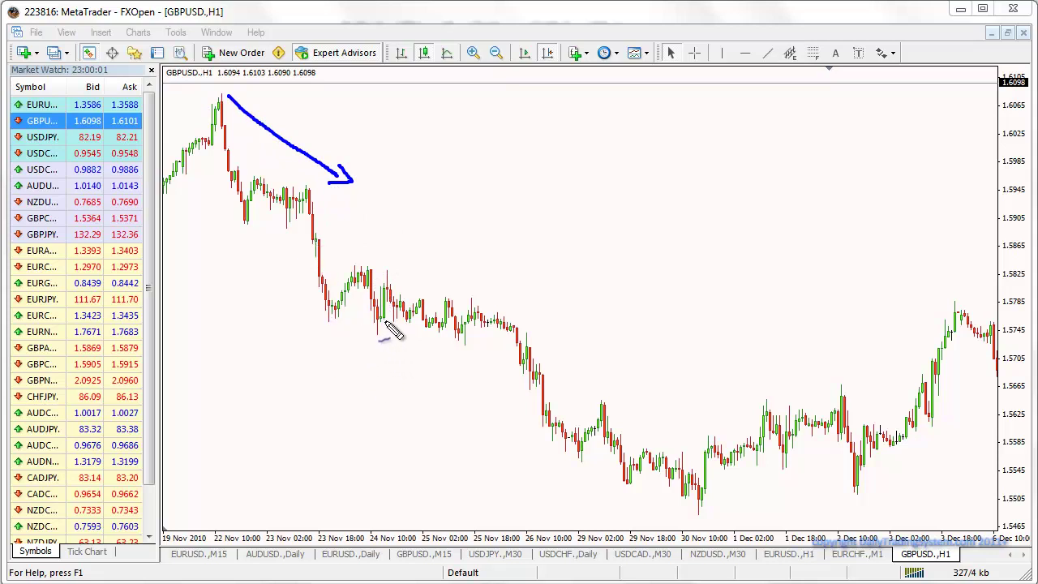
drag(383, 322, 384, 324)
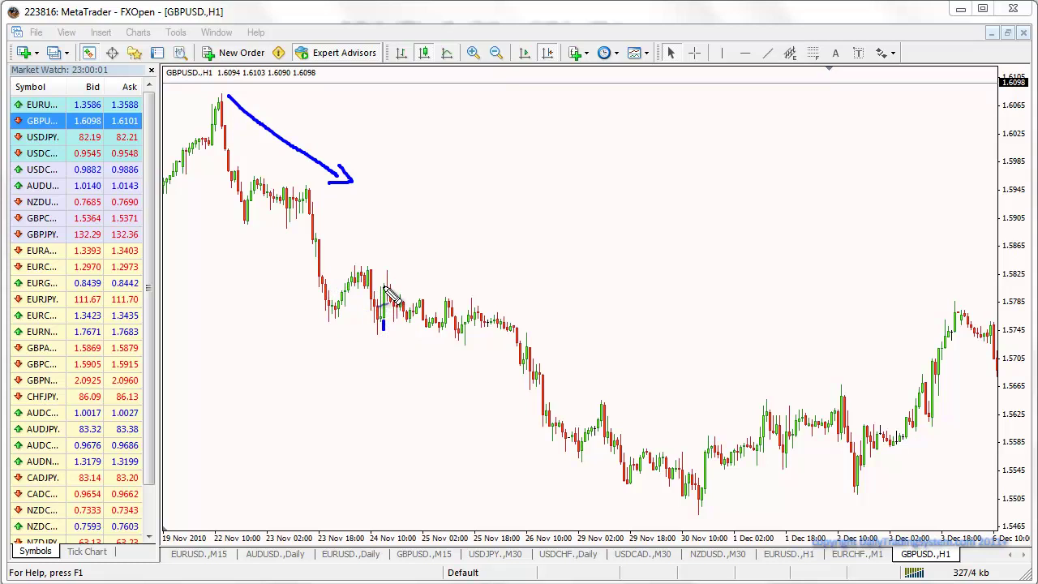
drag(386, 290, 392, 294)
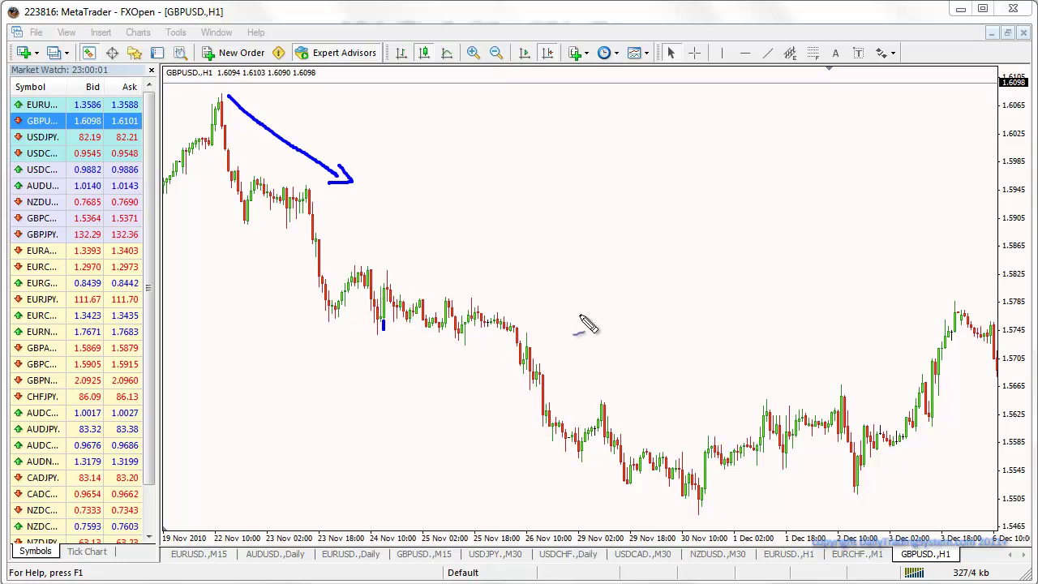
- Underline the 30 Nov lows, line the 22 Nov high, and loop around the decline
click(704, 497)
drag(732, 508, 659, 509)
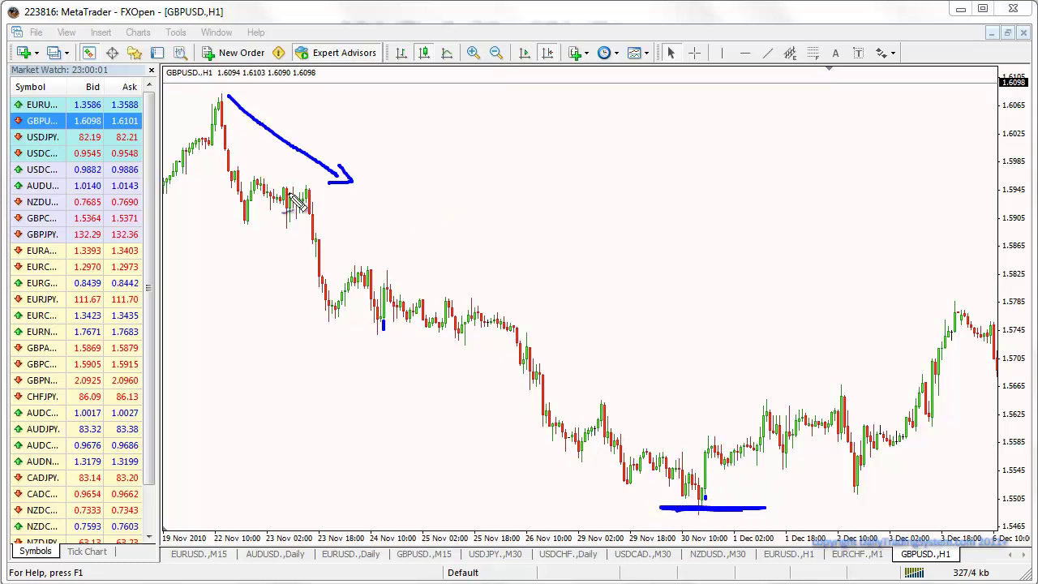
drag(243, 96, 220, 97)
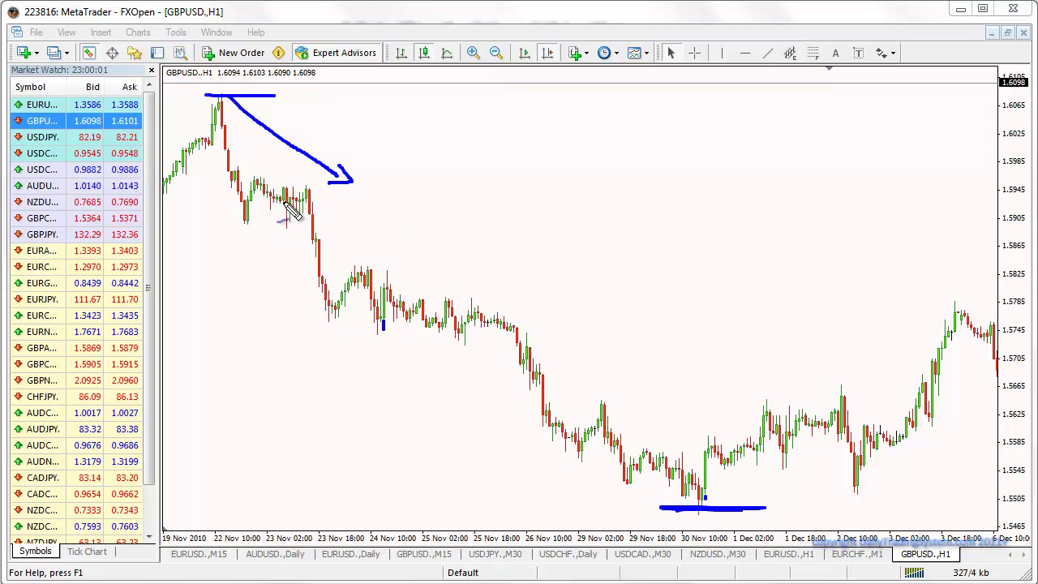
mouse_move(263, 192)
mouse_down()
mouse_move(780, 250)
mouse_move(811, 454)
mouse_move(240, 332)
mouse_move(304, 205)
mouse_up()
mouse_move(300, 369)
mouse_down()
mouse_move(510, 413)
mouse_move(887, 342)
mouse_move(718, 248)
mouse_move(335, 208)
mouse_move(292, 357)
mouse_move(752, 374)
mouse_move(698, 253)
mouse_move(282, 236)
mouse_move(440, 376)
mouse_move(851, 315)
mouse_move(418, 226)
mouse_up()
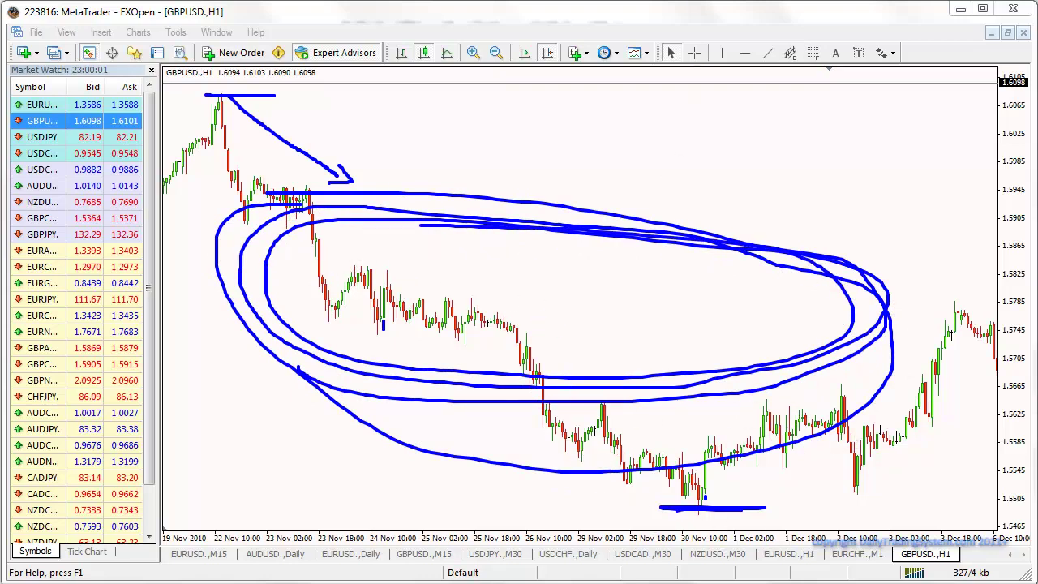
- Clear the blue ink and place a horizontal line at 1.5832 near the 24 Nov candles
key(Escape)
drag(352, 186, 722, 207)
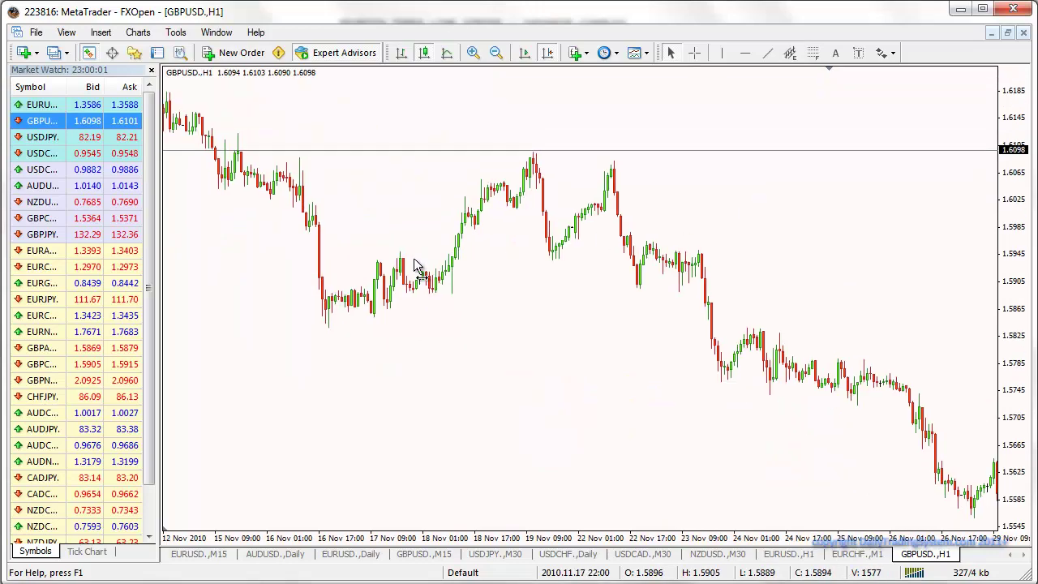
drag(415, 277, 350, 267)
drag(790, 268, 666, 263)
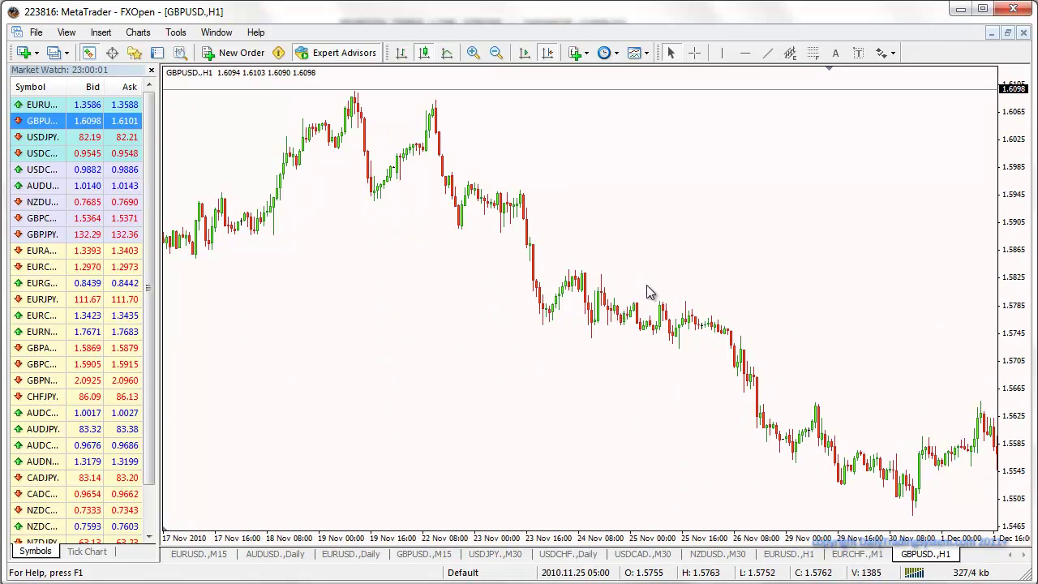
click(744, 53)
click(597, 274)
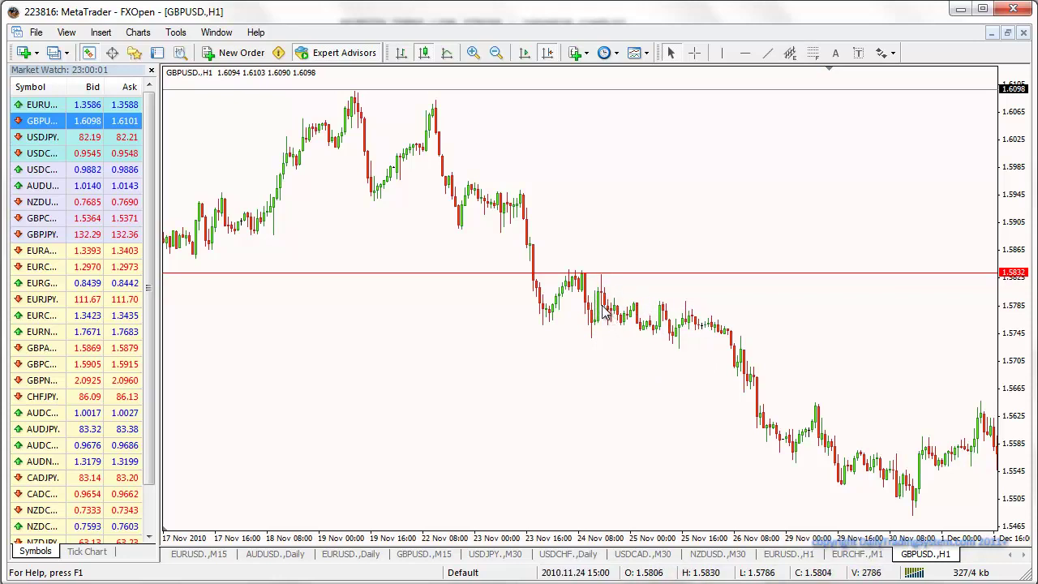
- Drag the GBPUSD H1 chart back to mid October to compare against the 1.5832 line
scroll(568, 318, up, 5)
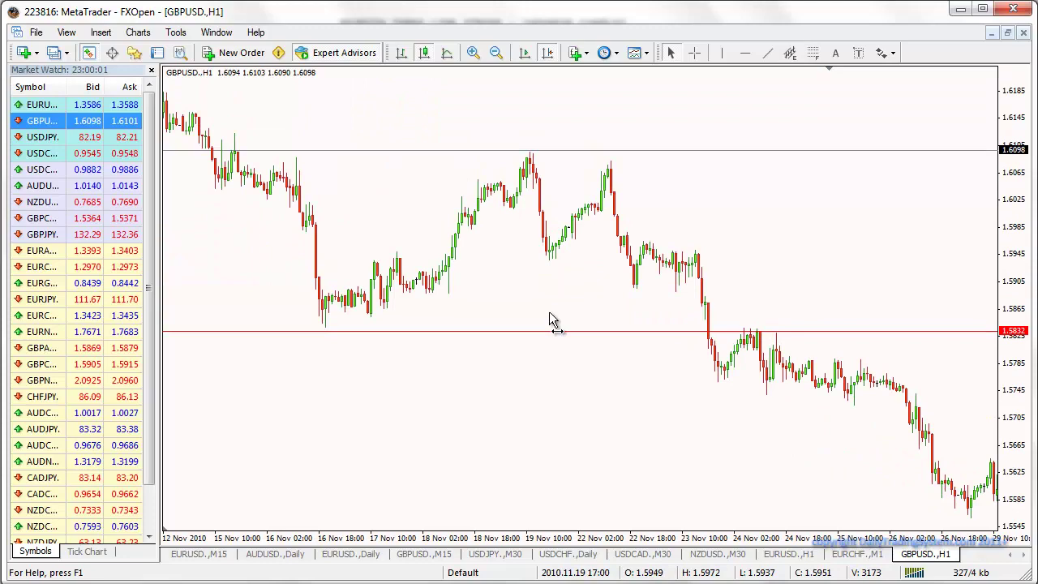
drag(288, 313, 661, 316)
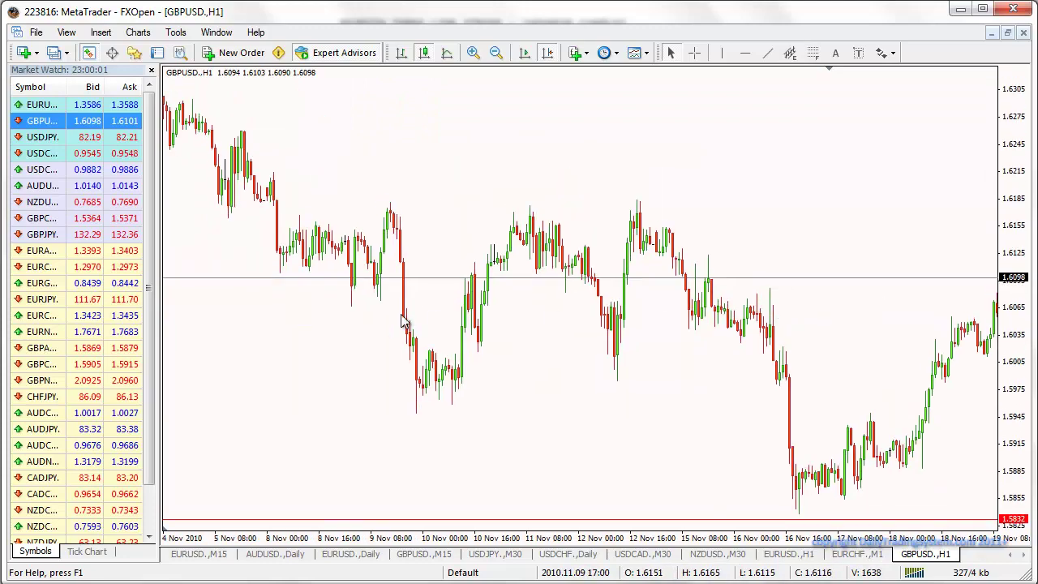
drag(312, 317, 662, 346)
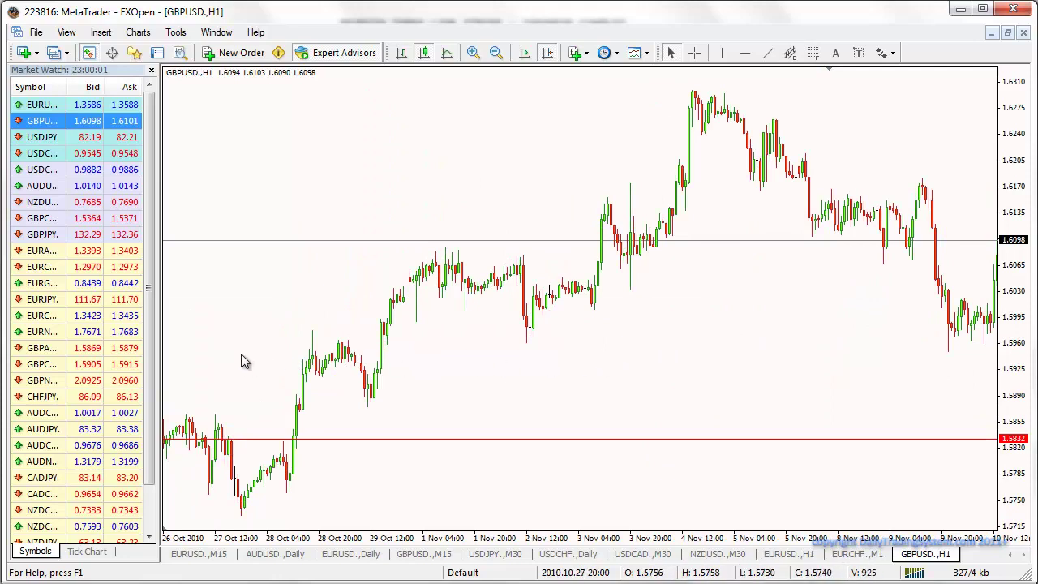
drag(241, 353, 817, 327)
drag(406, 332, 801, 290)
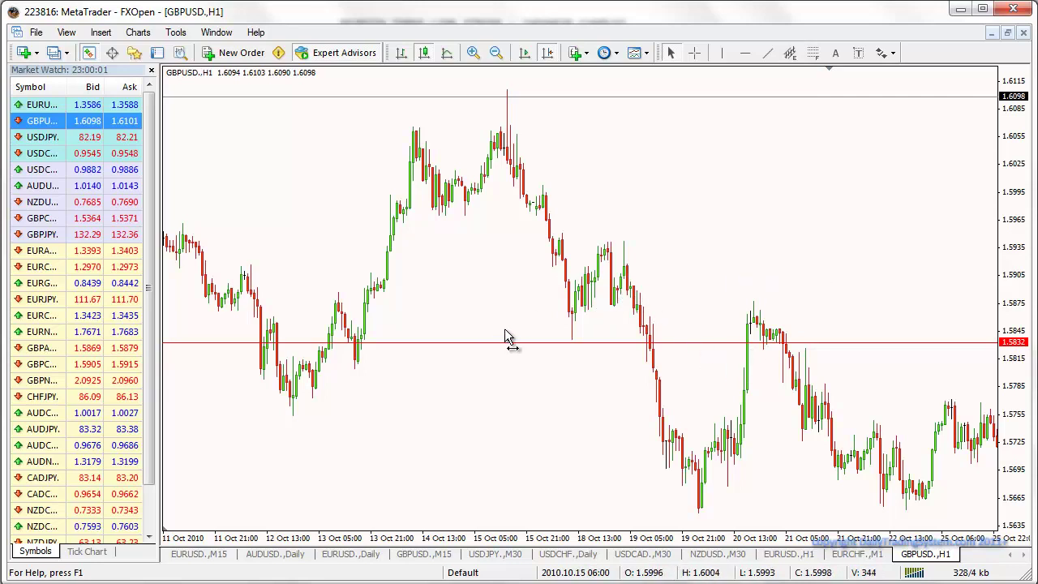
scroll(487, 333, down, 5)
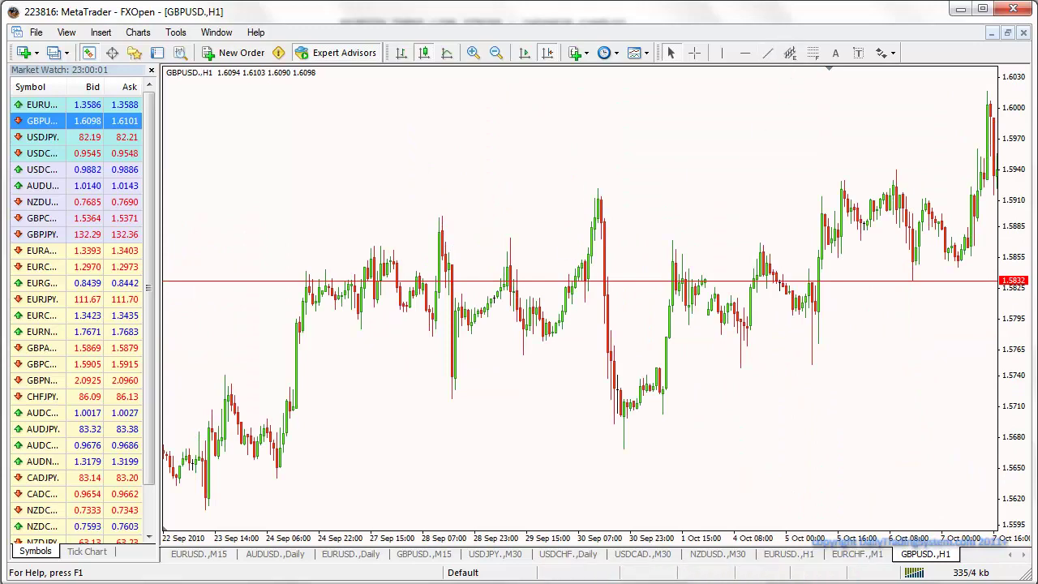
- Switch to the GBPJPY H1 chart and bring 27 Oct–11 Nov 2010 into view
drag(42, 235, 870, 99)
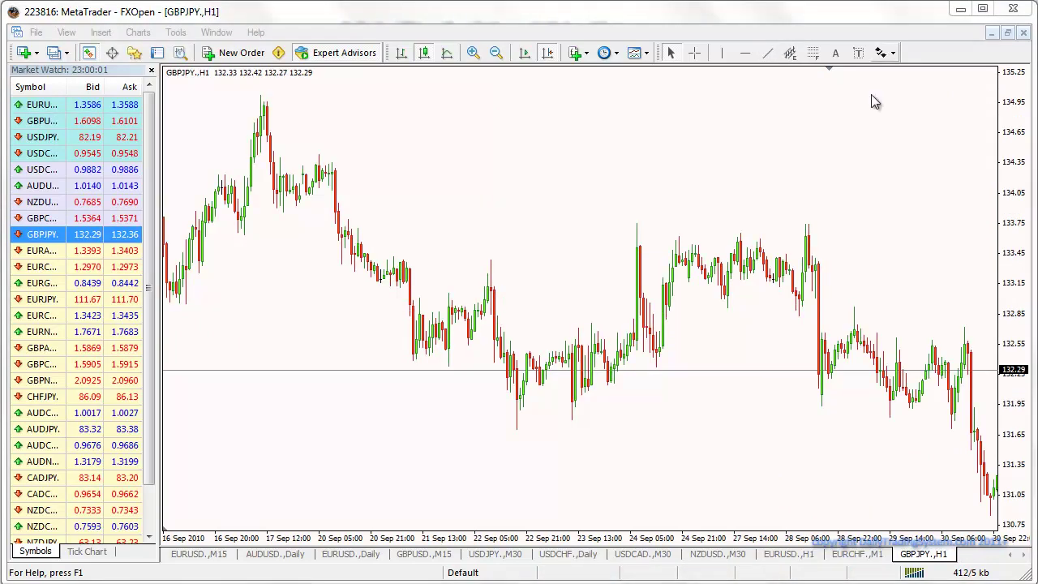
scroll(567, 235, up, 3)
scroll(793, 245, up, 5)
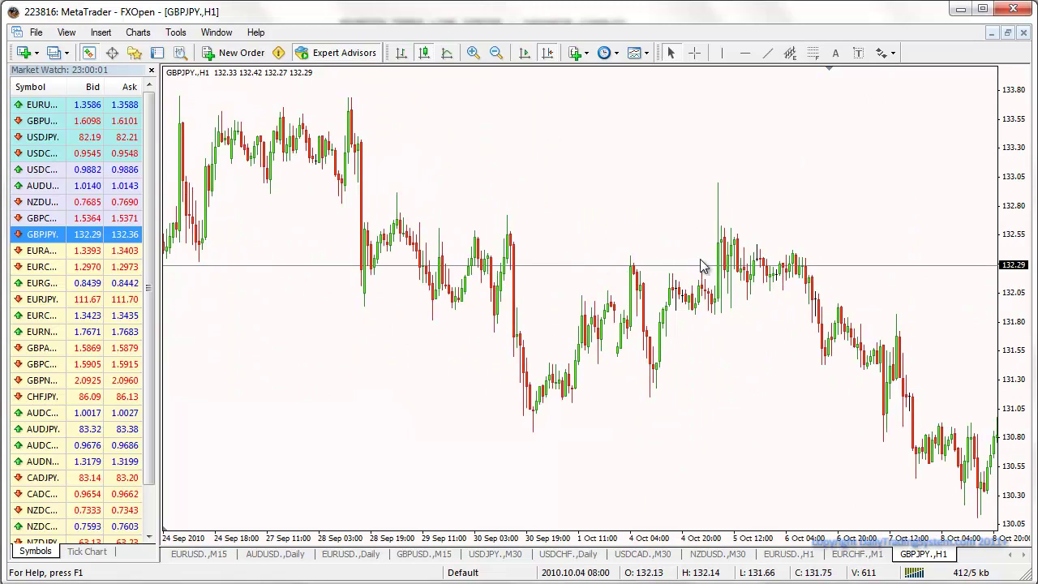
scroll(736, 282, up, 5)
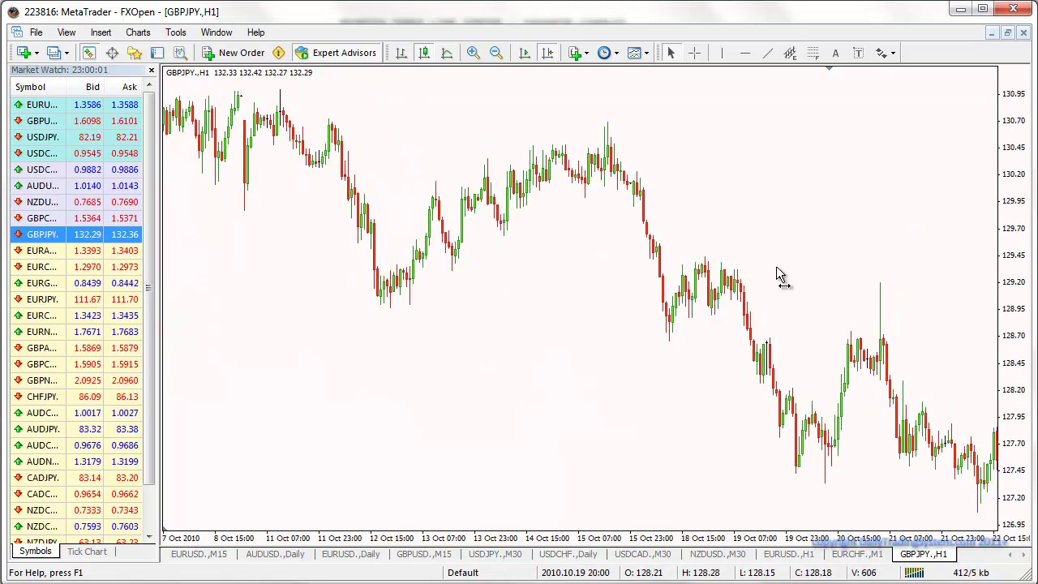
drag(749, 284, 385, 270)
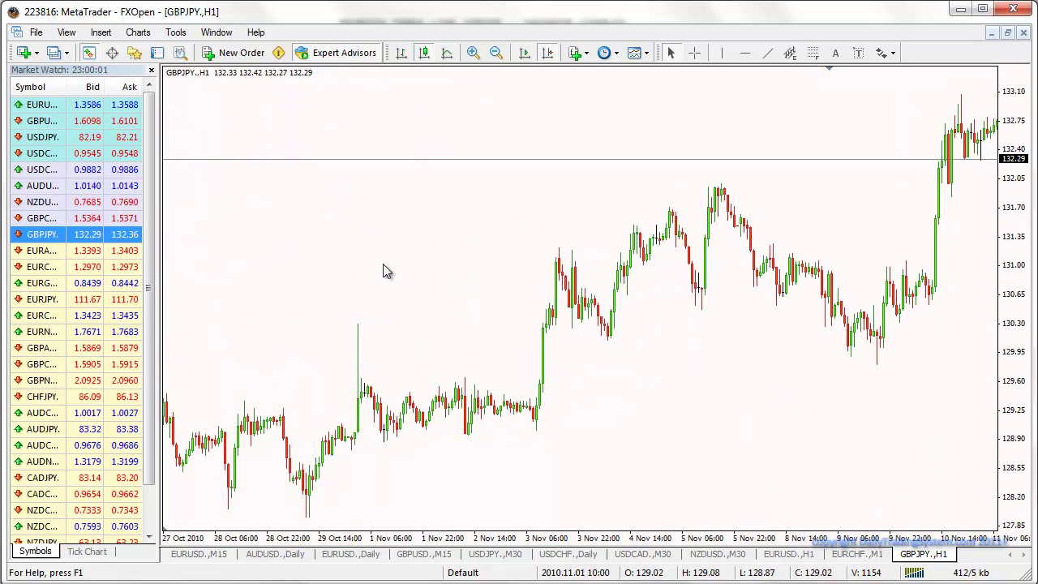